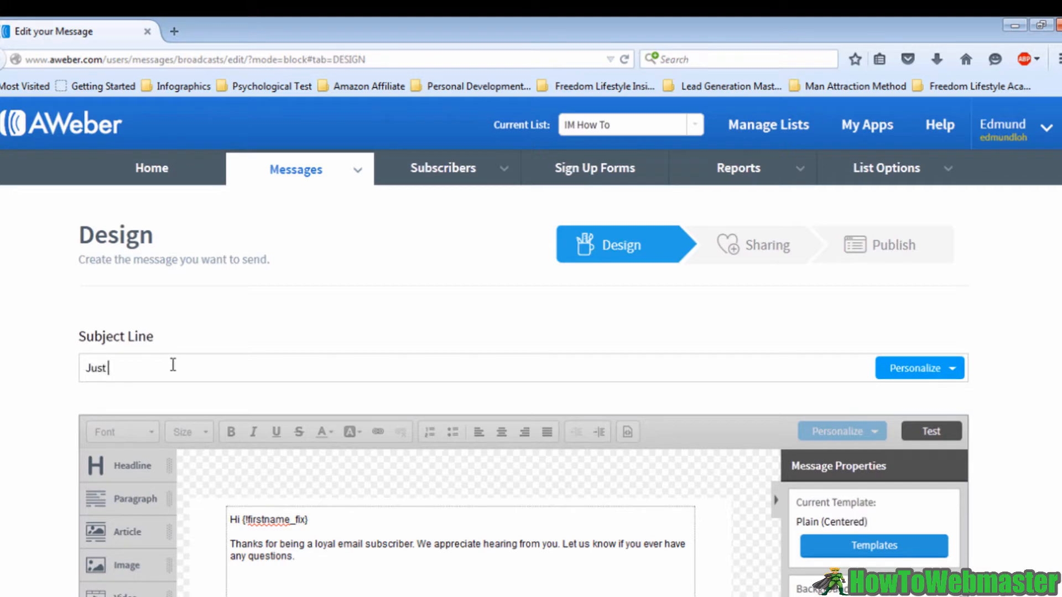
Set the subject line to "Just a Test Email"
{"action": "type", "text": "a te"}
{"action": "key", "text": "BackSpace"}
{"action": "type", "text": "Test Email"}
Open the template gallery and apply the Plain template to the message
{"action": "scroll", "coordinate": [233, 379], "scroll_direction": "down", "scroll_amount": 2}
{"action": "scroll", "coordinate": [277, 496], "scroll_direction": "down", "scroll_amount": 2}
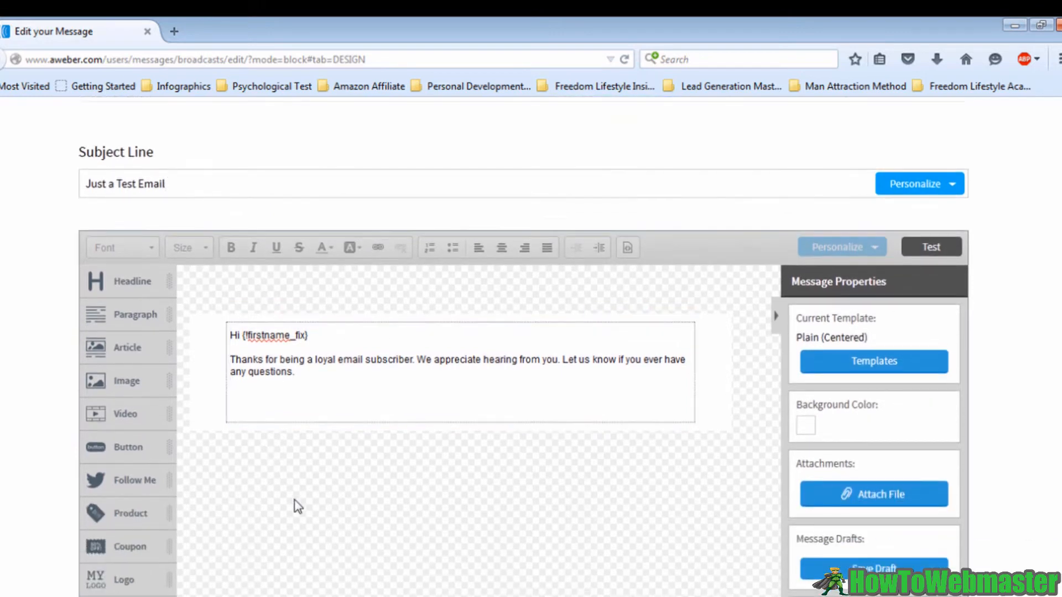
{"action": "left_click", "coordinate": [882, 365]}
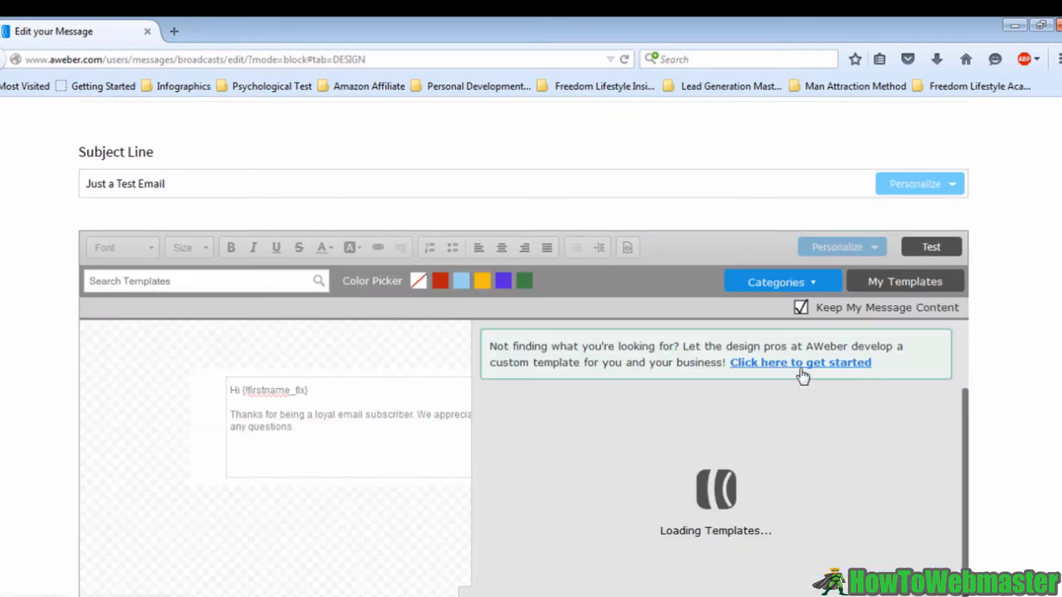
{"action": "scroll", "coordinate": [766, 387], "scroll_direction": "down", "scroll_amount": 3}
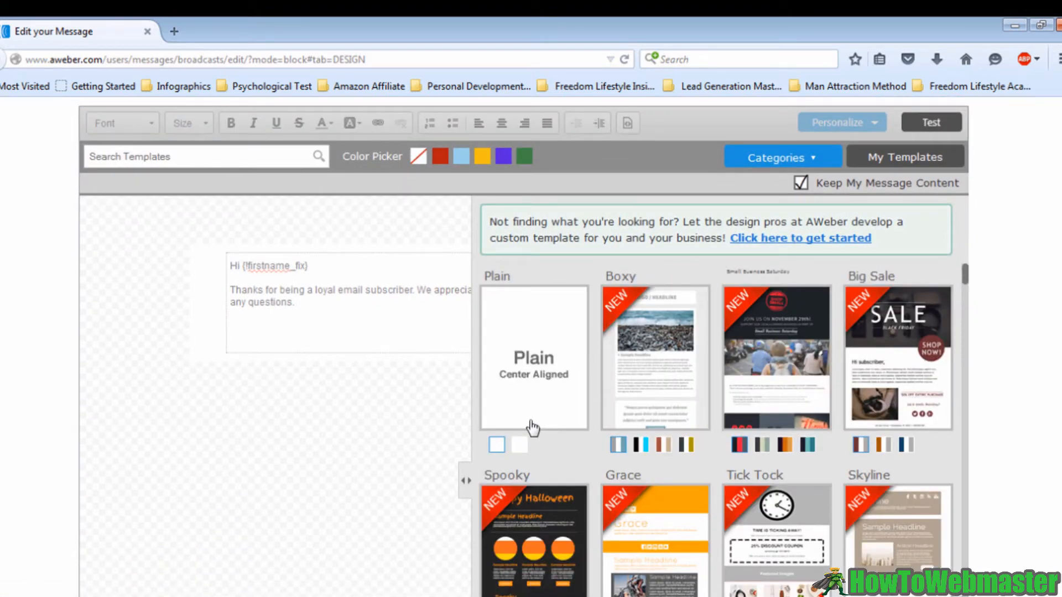
{"action": "scroll", "coordinate": [1036, 407], "scroll_direction": "down", "scroll_amount": 10}
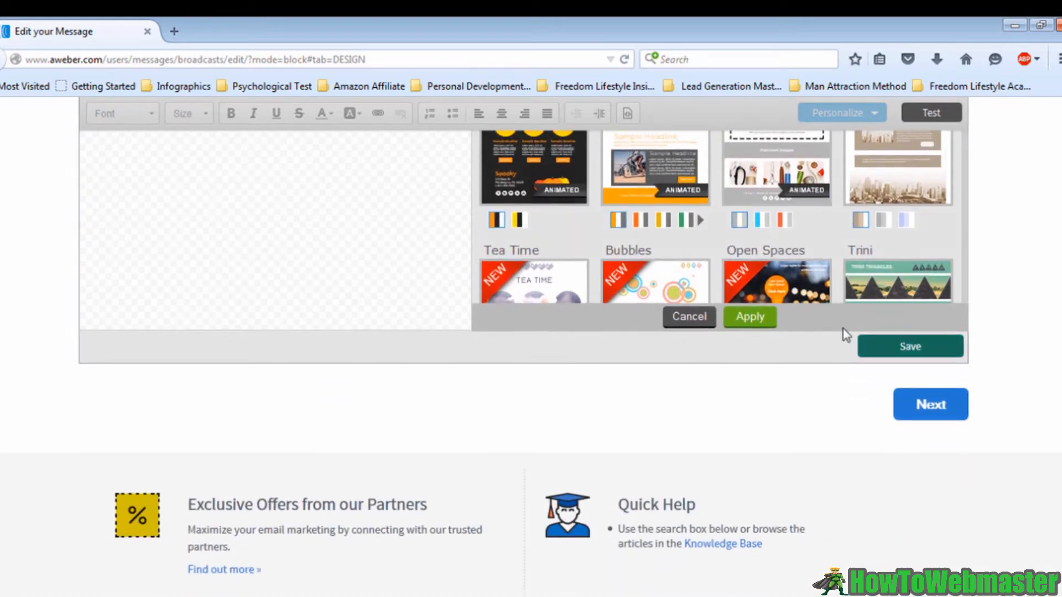
{"action": "left_click", "coordinate": [750, 320]}
{"action": "scroll", "coordinate": [640, 354], "scroll_direction": "up", "scroll_amount": 5}
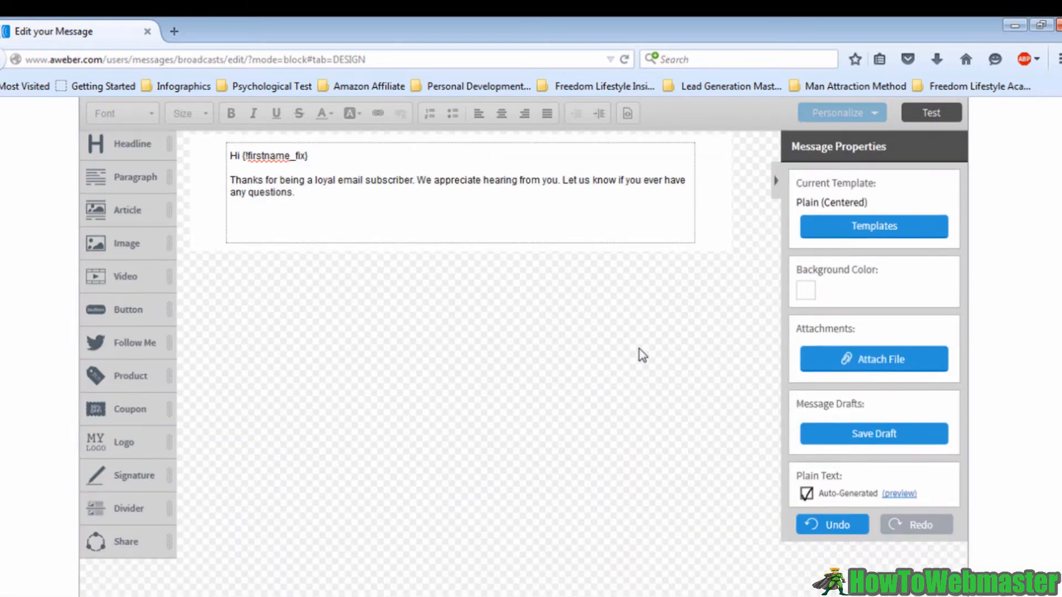
Add a Video block below the greeting text, review its settings and close the Video dialog
{"action": "scroll", "coordinate": [635, 374], "scroll_direction": "down", "scroll_amount": 4}
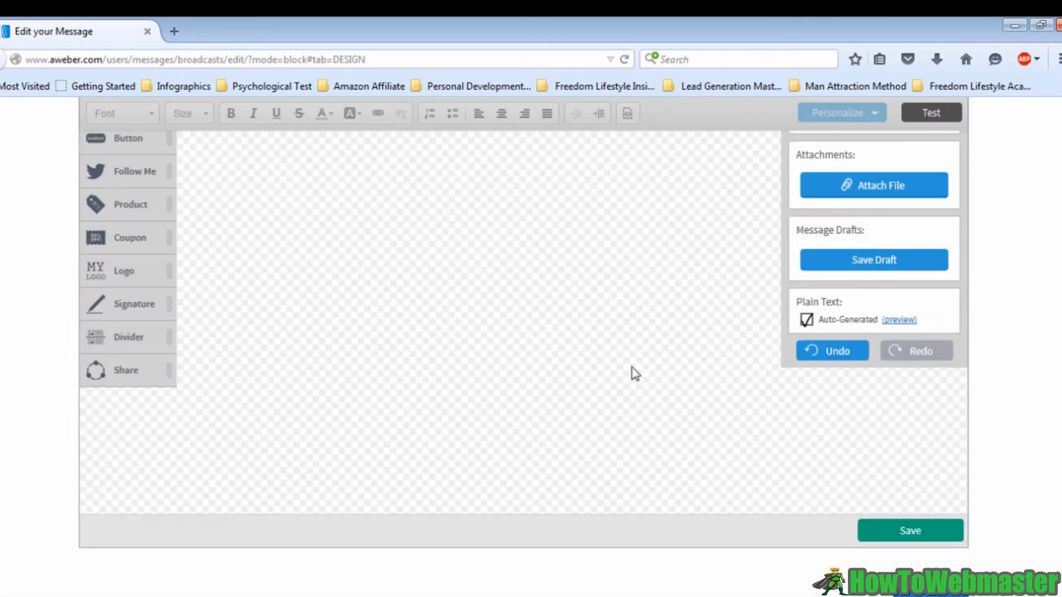
{"action": "scroll", "coordinate": [635, 374], "scroll_direction": "up", "scroll_amount": 4}
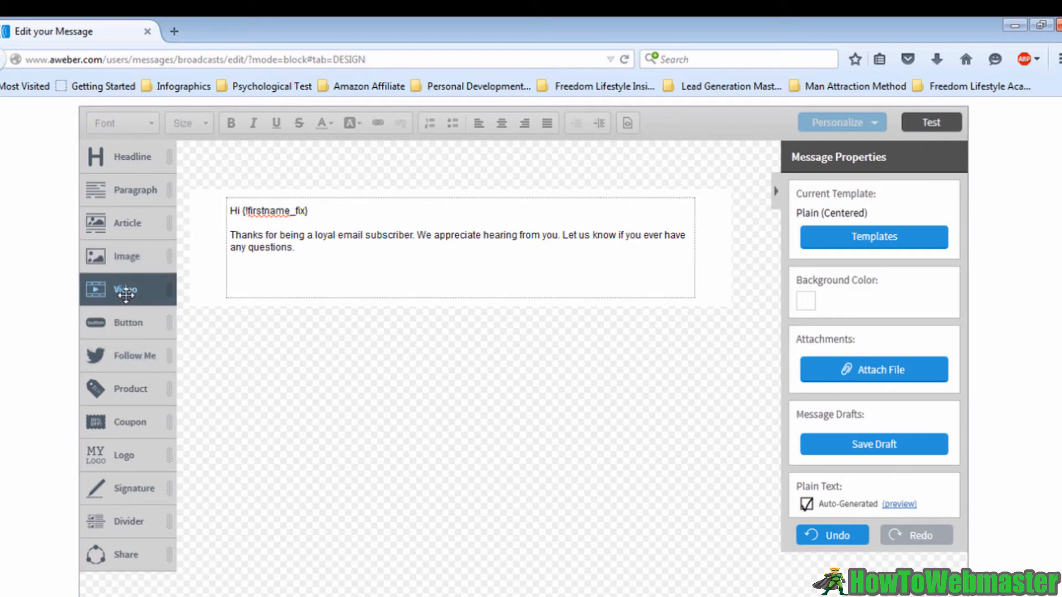
{"action": "left_click_drag", "start_coordinate": [126, 295], "coordinate": [429, 327]}
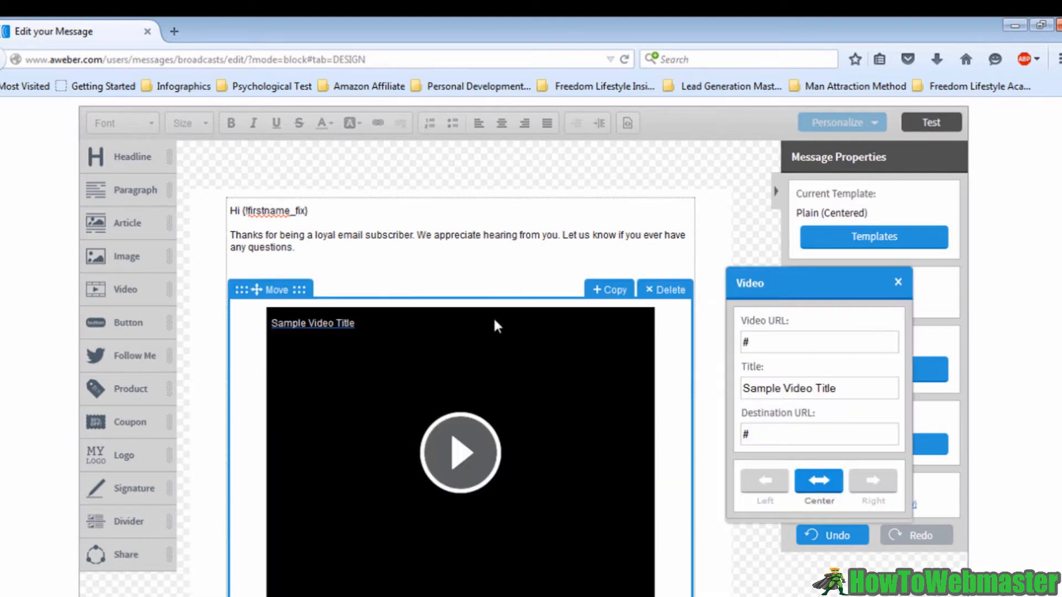
{"action": "scroll", "coordinate": [516, 314], "scroll_direction": "down", "scroll_amount": 2}
{"action": "scroll", "coordinate": [517, 320], "scroll_direction": "down", "scroll_amount": 1}
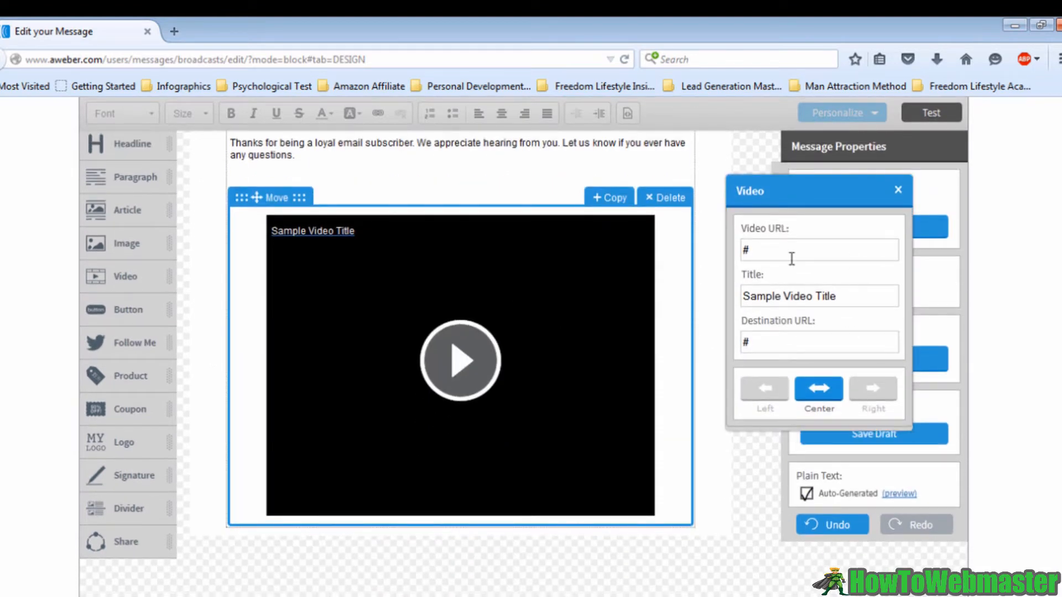
{"action": "left_click_drag", "start_coordinate": [743, 295], "coordinate": [871, 302]}
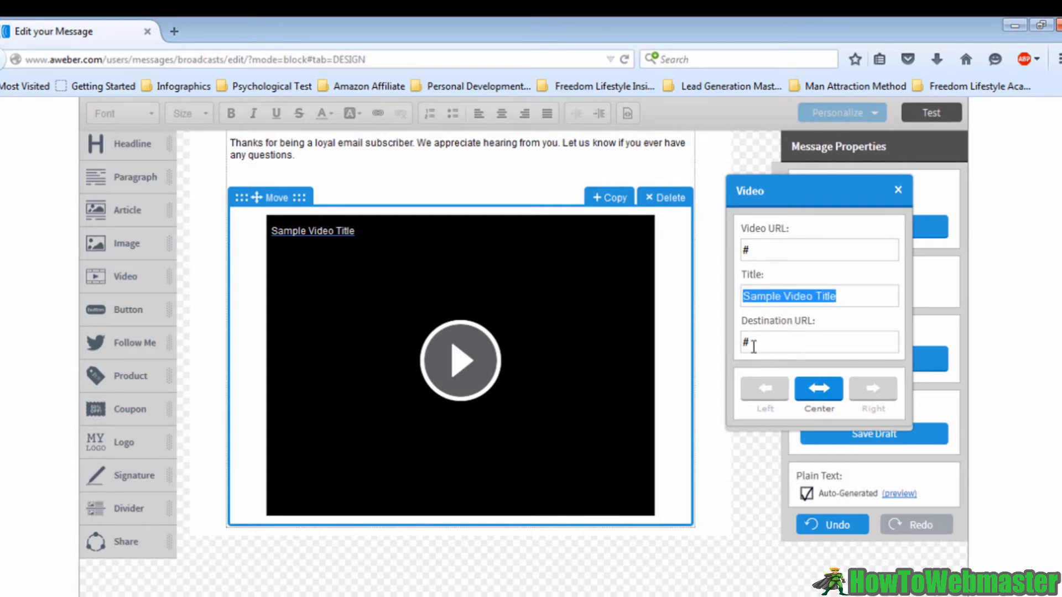
{"action": "left_click_drag", "start_coordinate": [744, 342], "coordinate": [753, 346]}
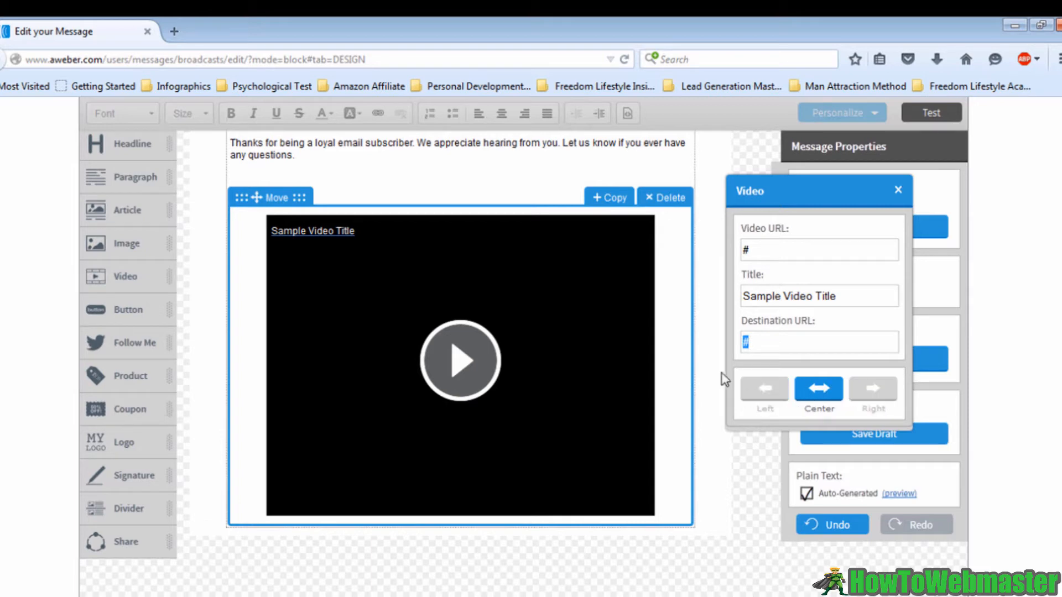
{"action": "left_click", "coordinate": [898, 194]}
Add a new line "==>Click Here To Find Out More." below the message text
{"action": "scroll", "coordinate": [718, 260], "scroll_direction": "up", "scroll_amount": 1}
{"action": "scroll", "coordinate": [657, 289], "scroll_direction": "down", "scroll_amount": 2}
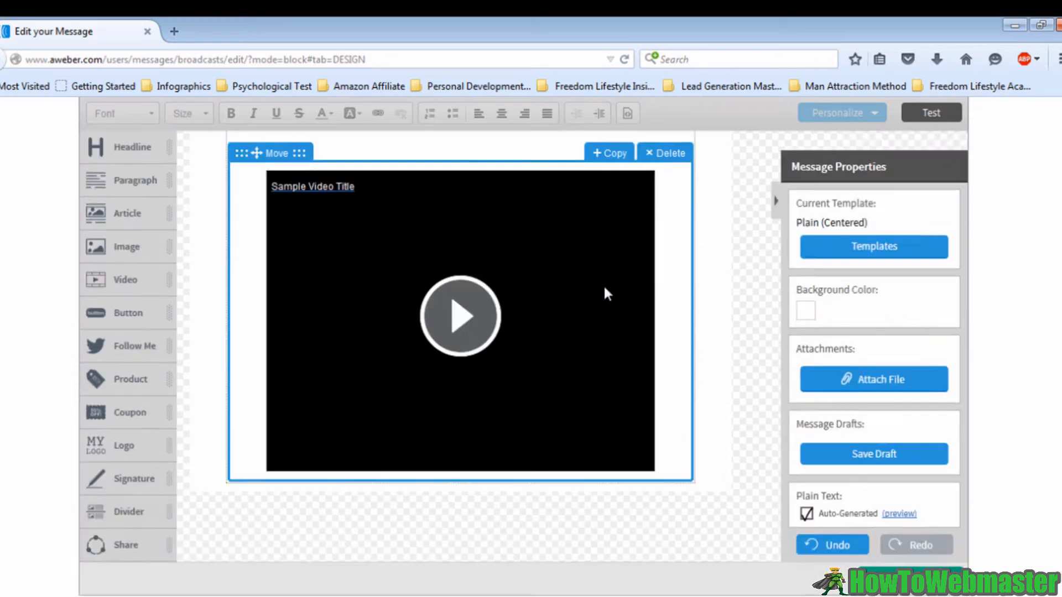
{"action": "scroll", "coordinate": [604, 292], "scroll_direction": "up", "scroll_amount": 4}
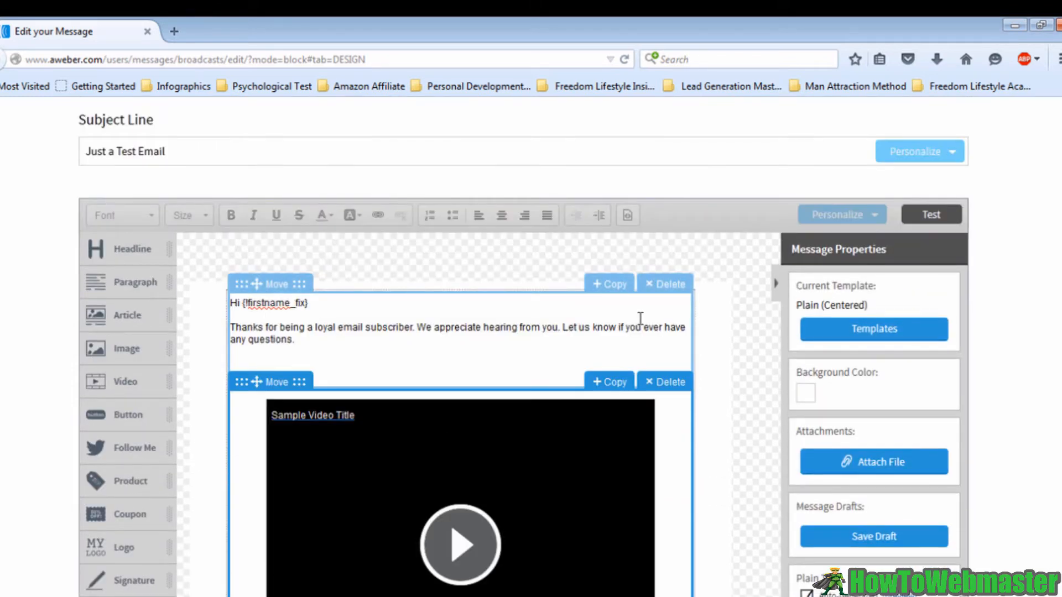
{"action": "left_click", "coordinate": [347, 337]}
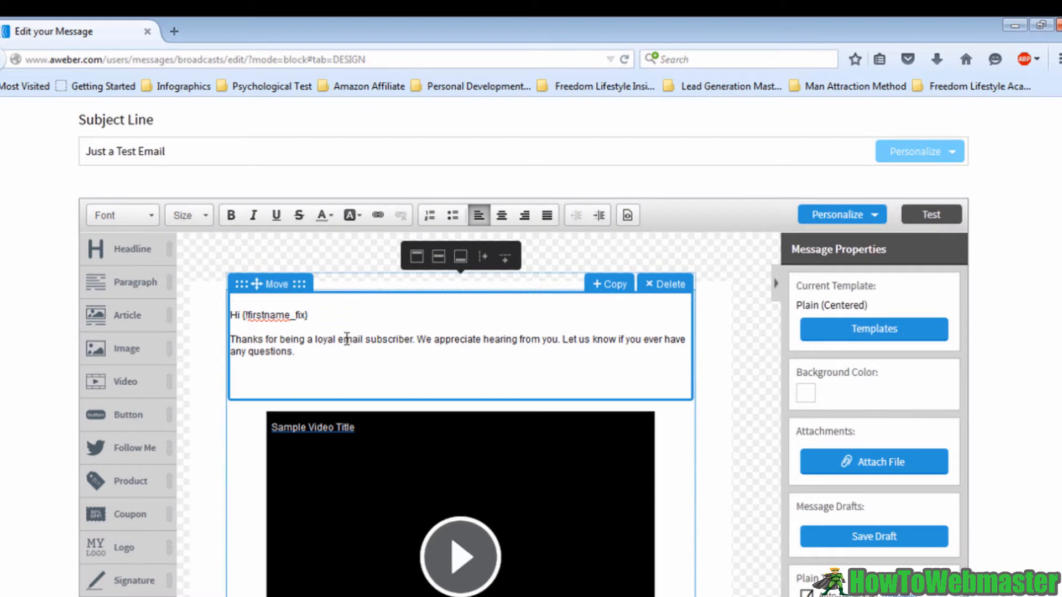
{"action": "left_click", "coordinate": [329, 354]}
{"action": "key", "text": "Return"}
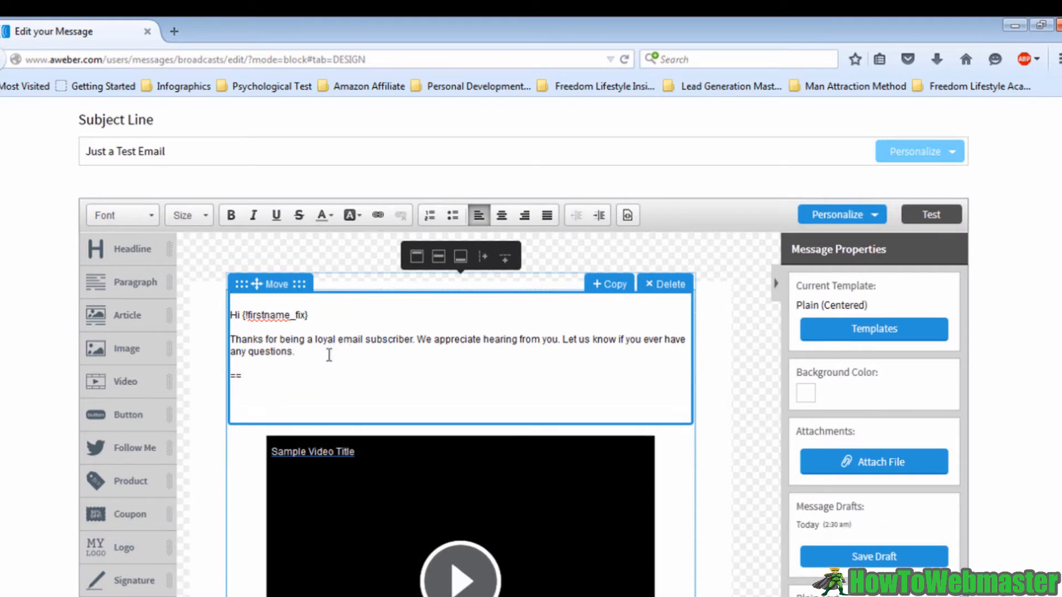
{"action": "type", "text": "==>Click Here To Find Out More"}
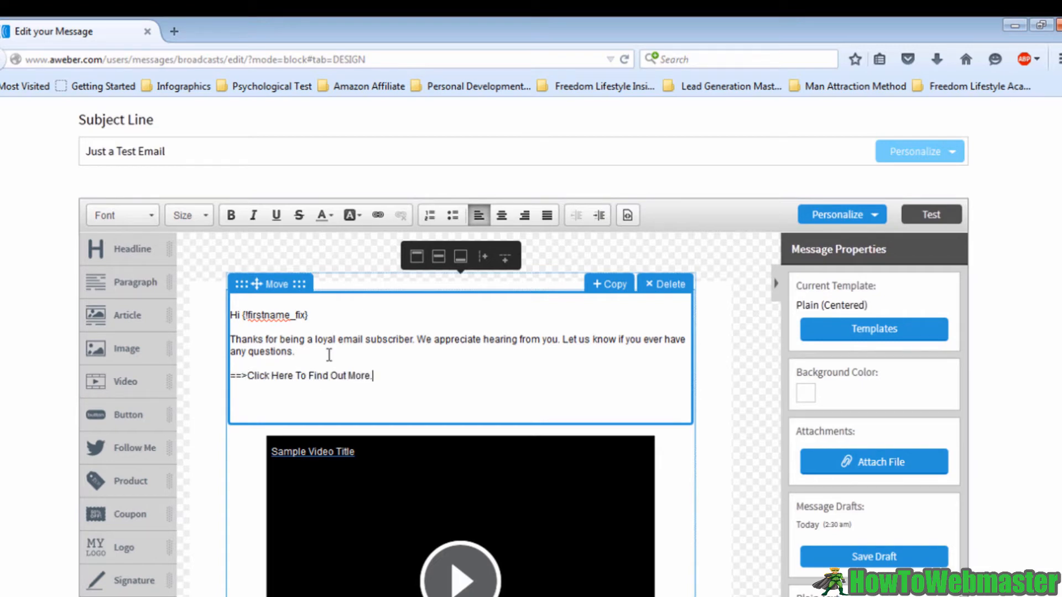
{"action": "type", "text": "."}
Link the text "Click Here To Find Out More." to the URL IMHowTo.com
{"action": "left_click_drag", "start_coordinate": [386, 379], "coordinate": [247, 378]}
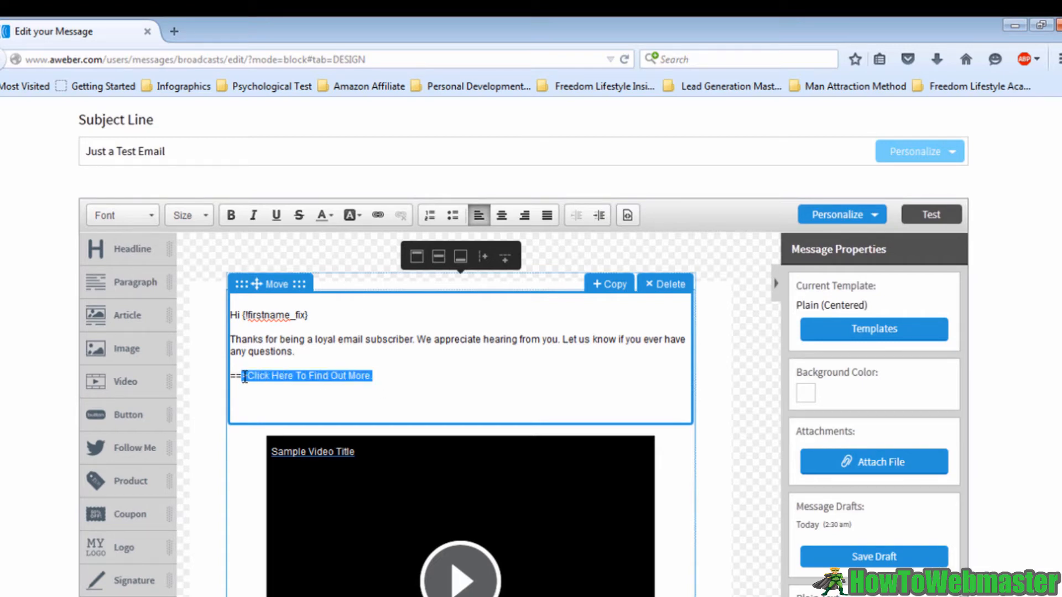
{"action": "left_click", "coordinate": [378, 215]}
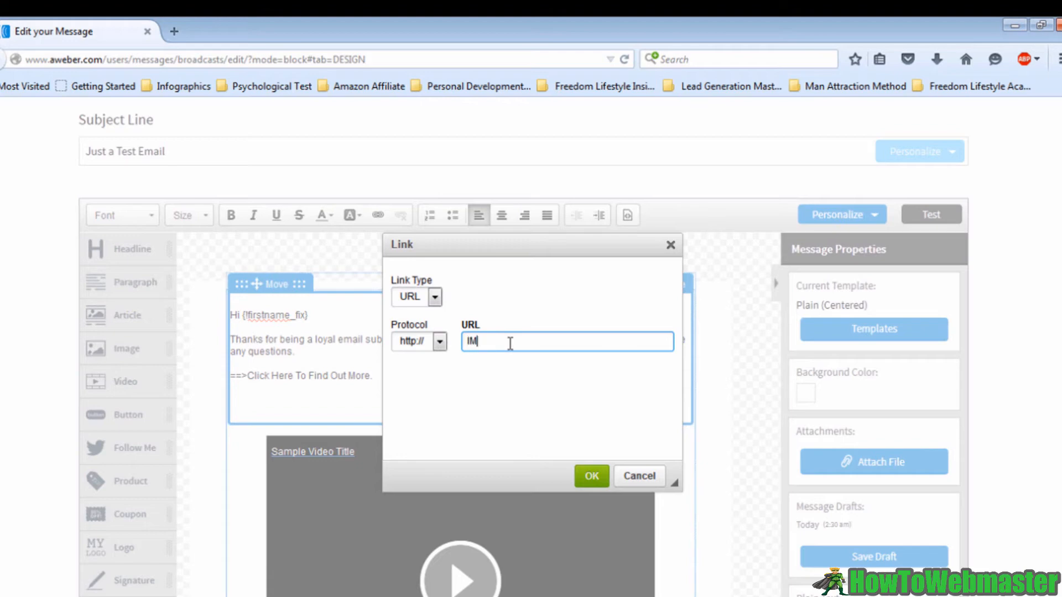
{"action": "type", "text": "IMHowTo.com"}
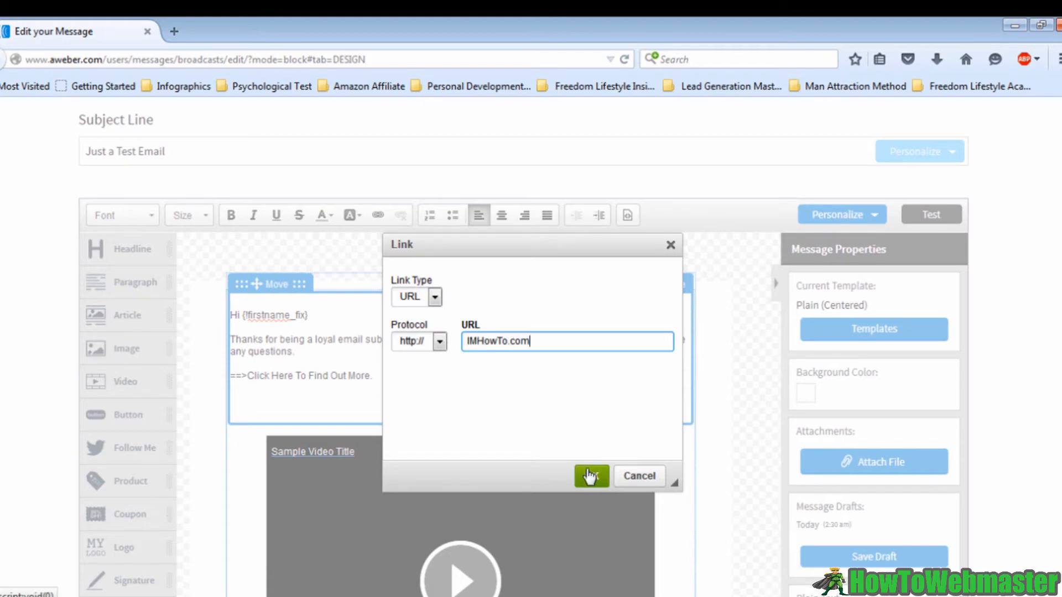
{"action": "left_click", "coordinate": [591, 476]}
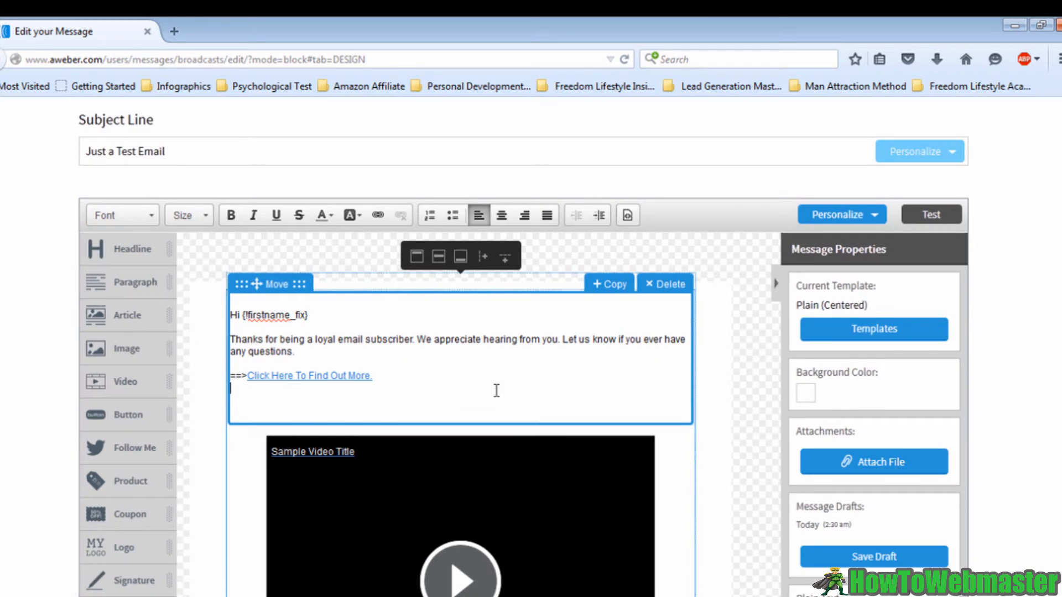
Move on from the design to the Sharing step
{"action": "scroll", "coordinate": [600, 367], "scroll_direction": "down", "scroll_amount": 8}
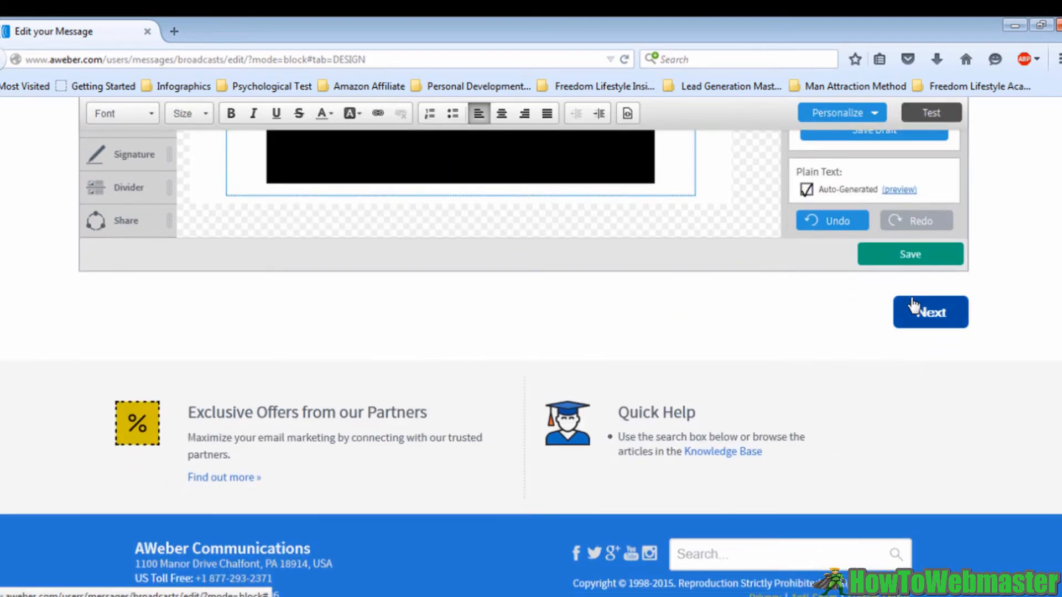
{"action": "left_click", "coordinate": [921, 317]}
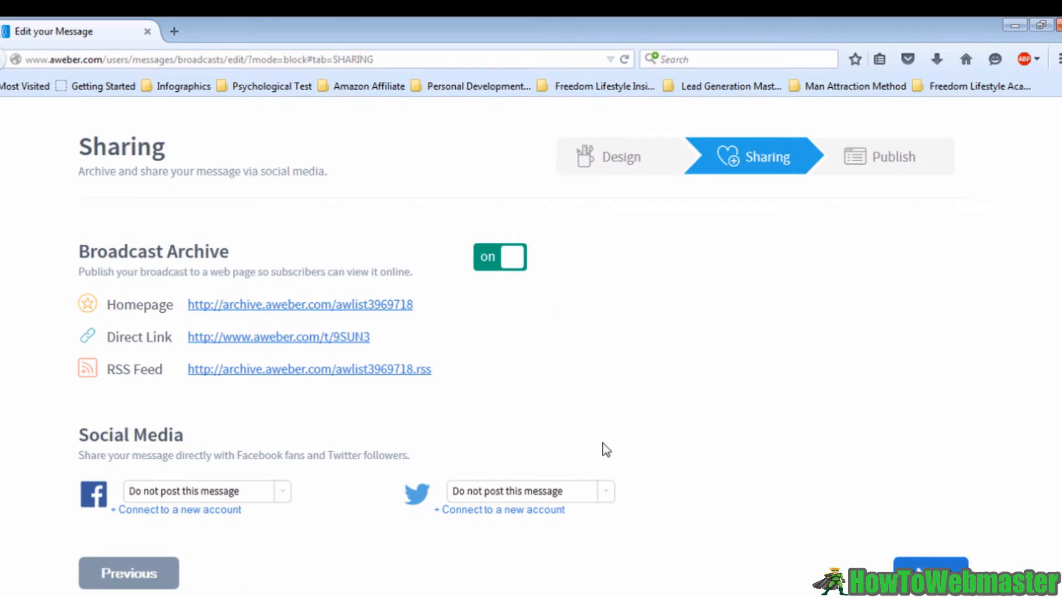
Review the Sharing options and continue to the Publish step
{"action": "left_click_drag", "start_coordinate": [89, 143], "coordinate": [208, 156]}
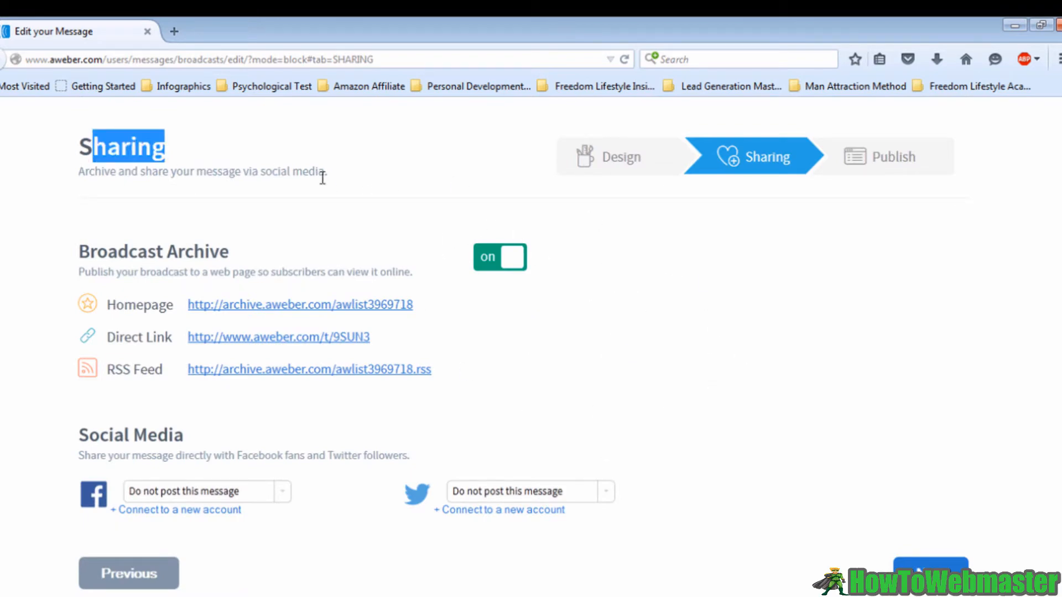
{"action": "left_click_drag", "start_coordinate": [321, 178], "coordinate": [315, 177]}
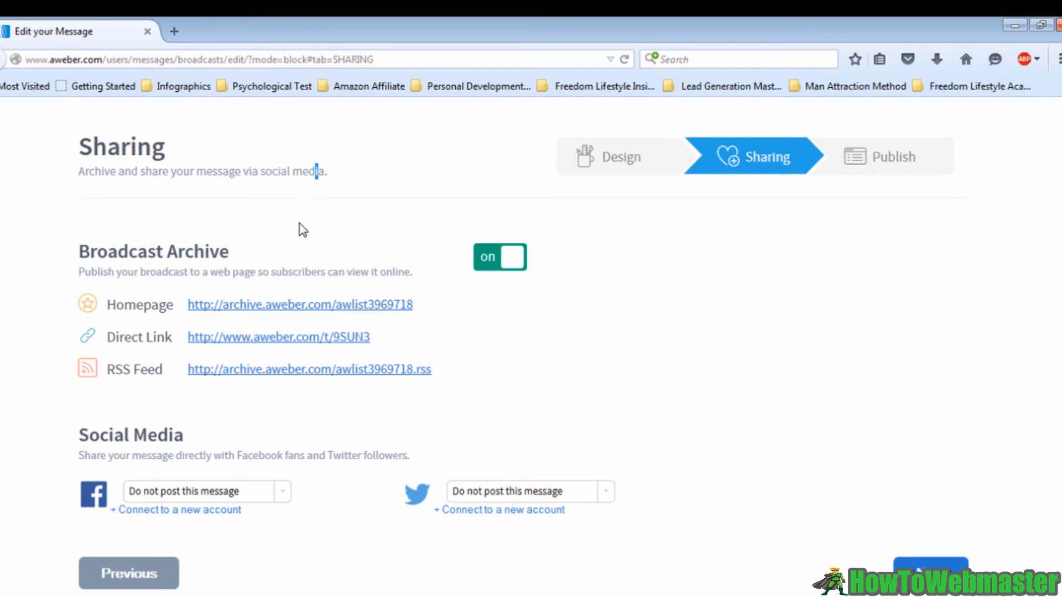
{"action": "left_click", "coordinate": [365, 195]}
{"action": "scroll", "coordinate": [464, 350], "scroll_direction": "down", "scroll_amount": 3}
{"action": "scroll", "coordinate": [723, 392], "scroll_direction": "down", "scroll_amount": 3}
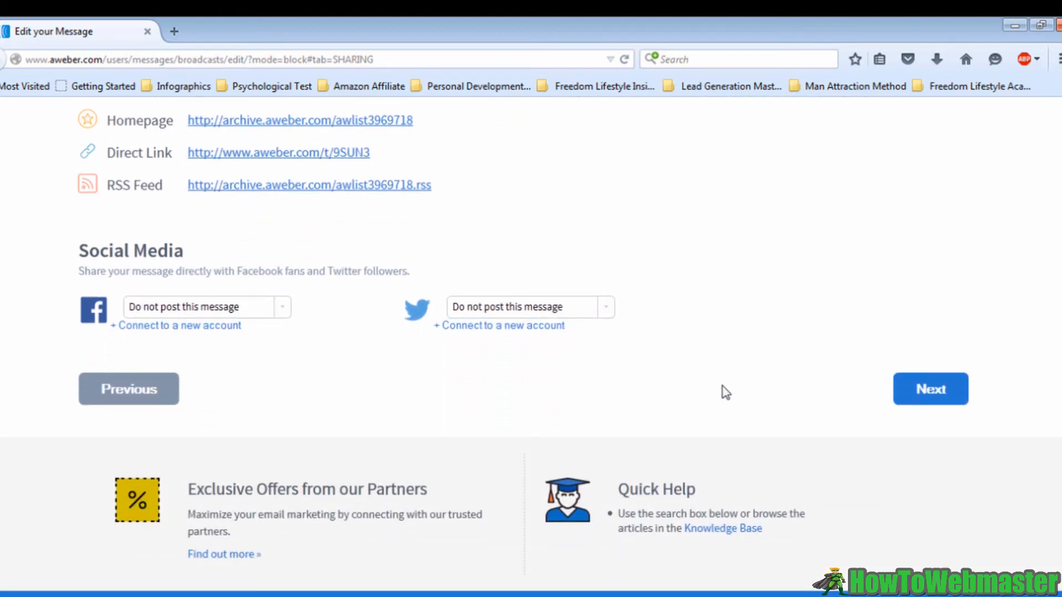
{"action": "left_click", "coordinate": [924, 402]}
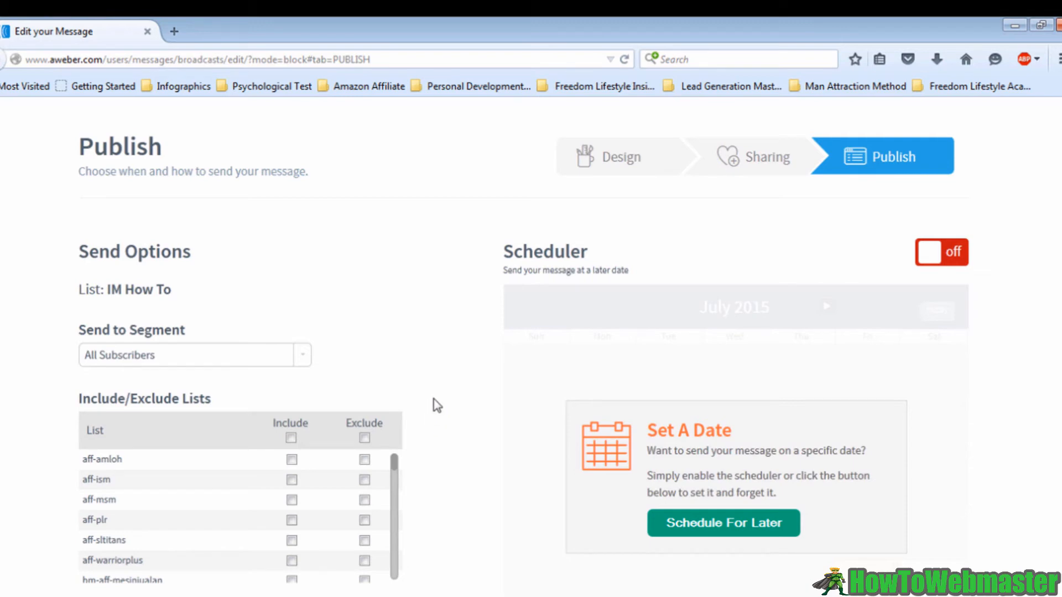
Choose All Subscribers as the send segment and switch the scheduler on
{"action": "left_click", "coordinate": [231, 357]}
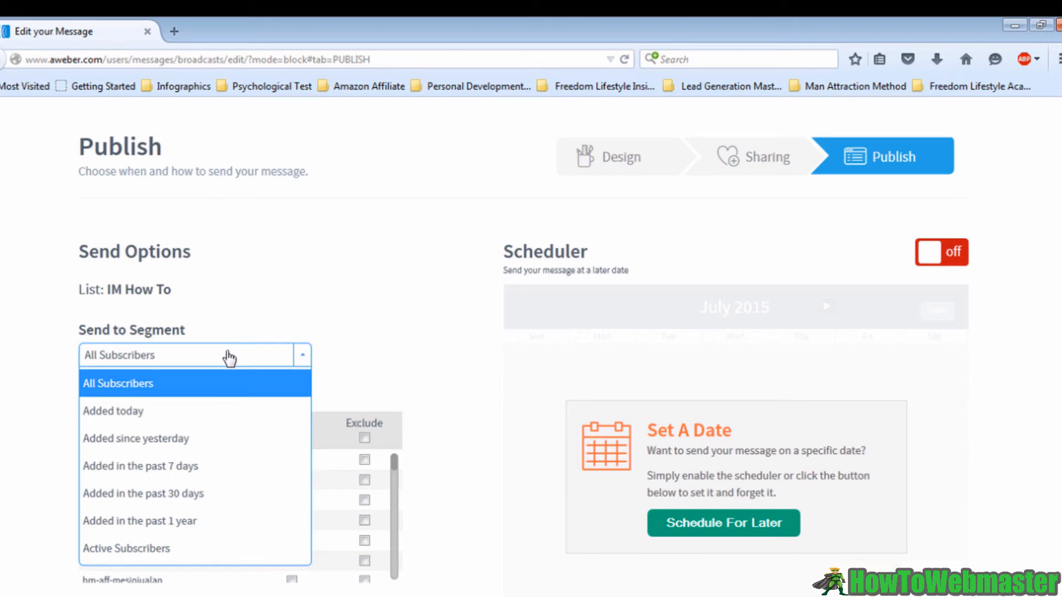
{"action": "left_click", "coordinate": [215, 393]}
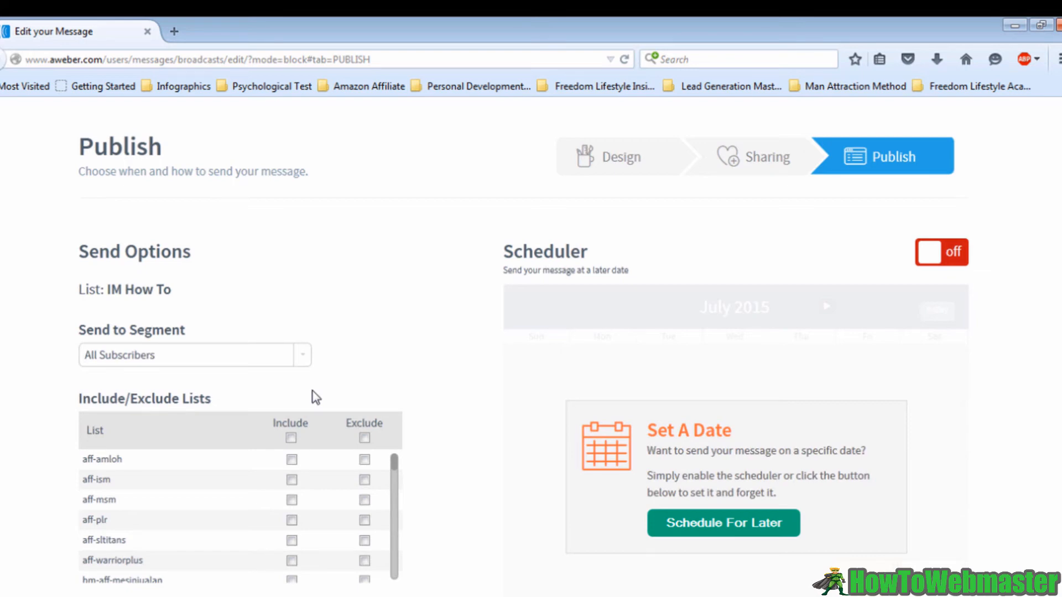
{"action": "scroll", "coordinate": [315, 397], "scroll_direction": "down", "scroll_amount": 3}
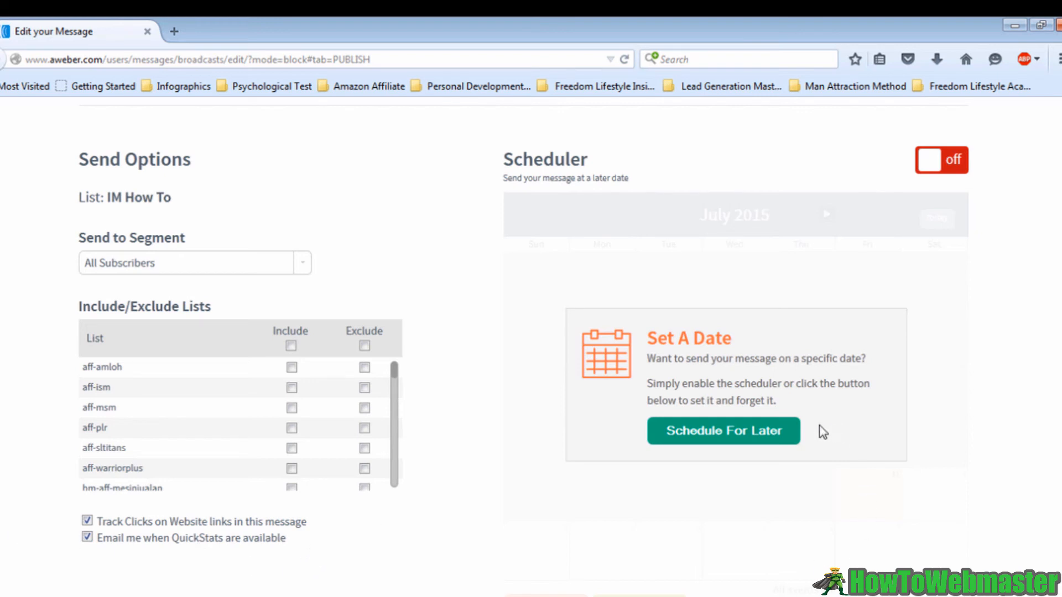
{"action": "scroll", "coordinate": [813, 432], "scroll_direction": "down", "scroll_amount": 5}
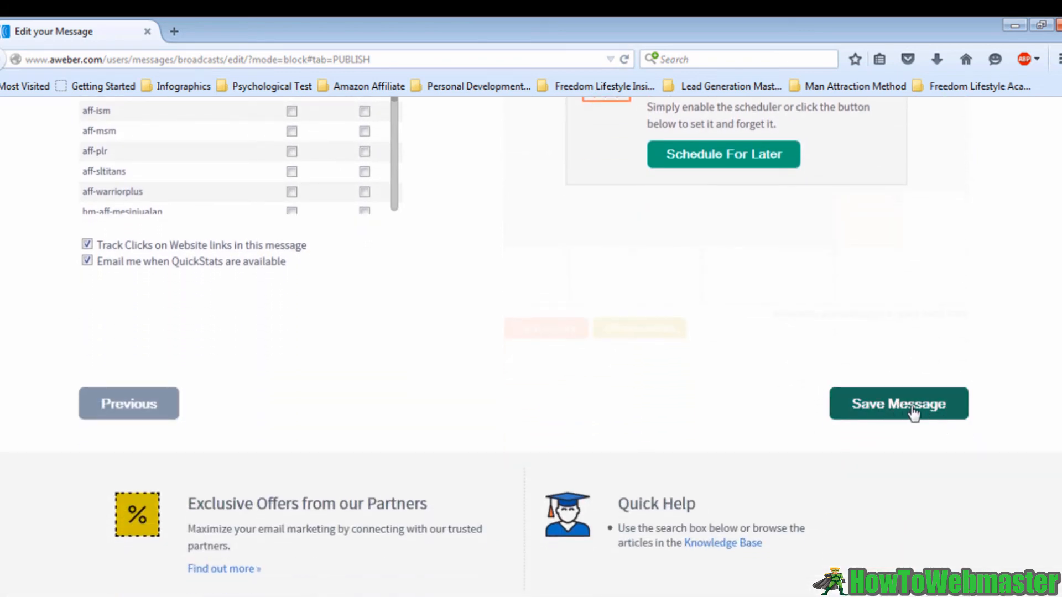
{"action": "scroll", "coordinate": [857, 362], "scroll_direction": "up", "scroll_amount": 5}
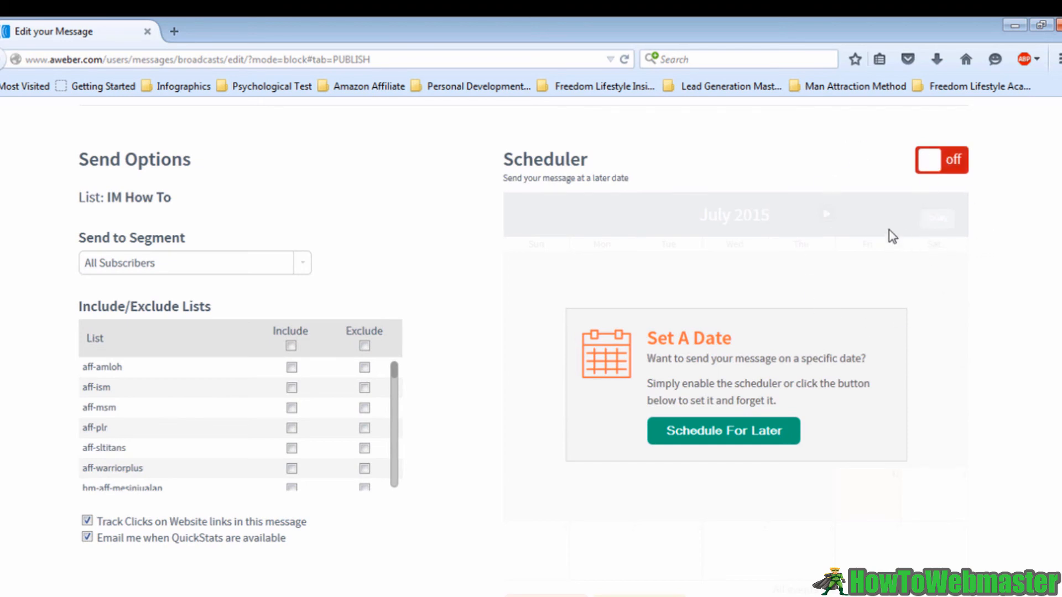
{"action": "left_click", "coordinate": [948, 160]}
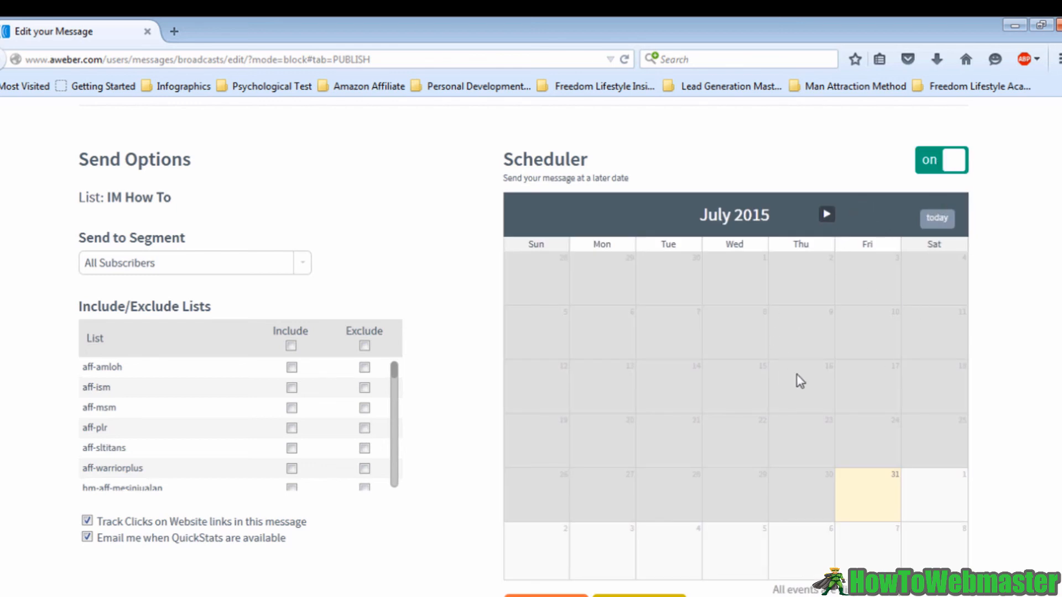
Pick August 01, 2015 in the scheduler and change the send time zone to (GMT -5:00) Eastern Time
{"action": "scroll", "coordinate": [796, 374], "scroll_direction": "down", "scroll_amount": 3}
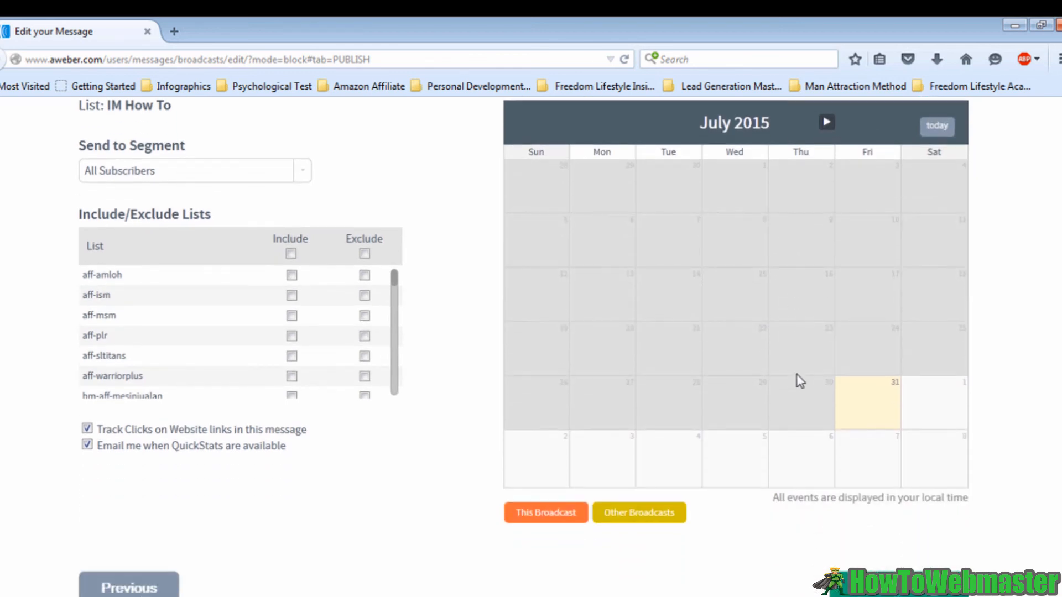
{"action": "left_click", "coordinate": [934, 423]}
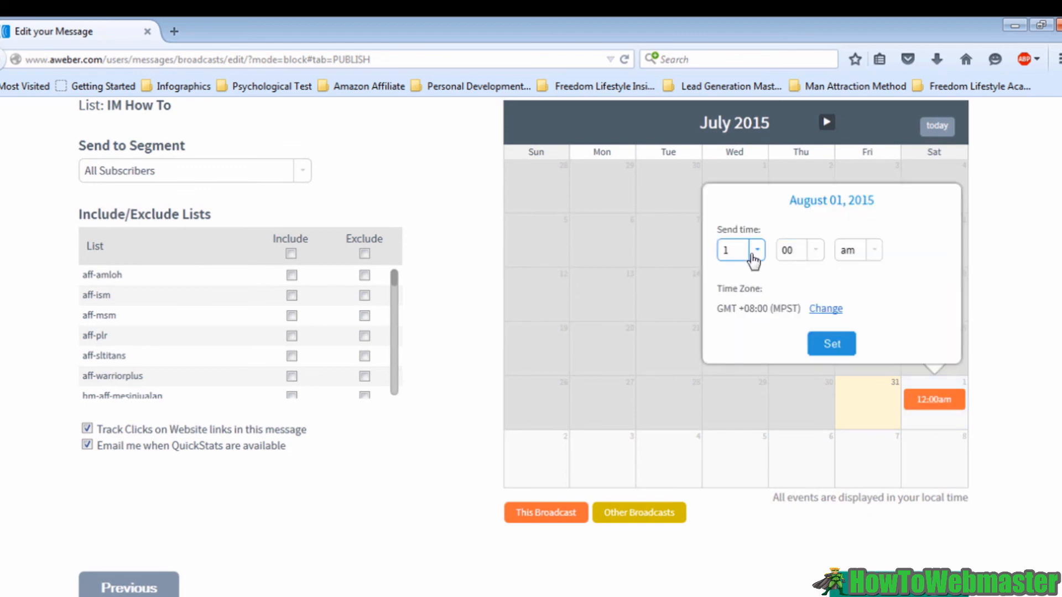
{"action": "left_click", "coordinate": [833, 310]}
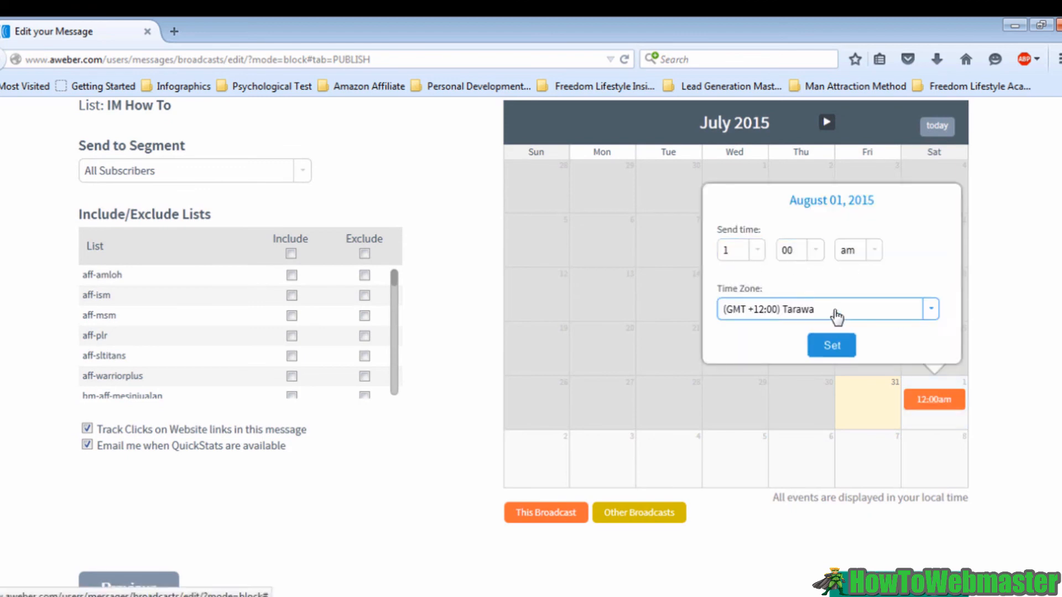
{"action": "left_click", "coordinate": [891, 313]}
{"action": "scroll", "coordinate": [852, 387], "scroll_direction": "down", "scroll_amount": 3}
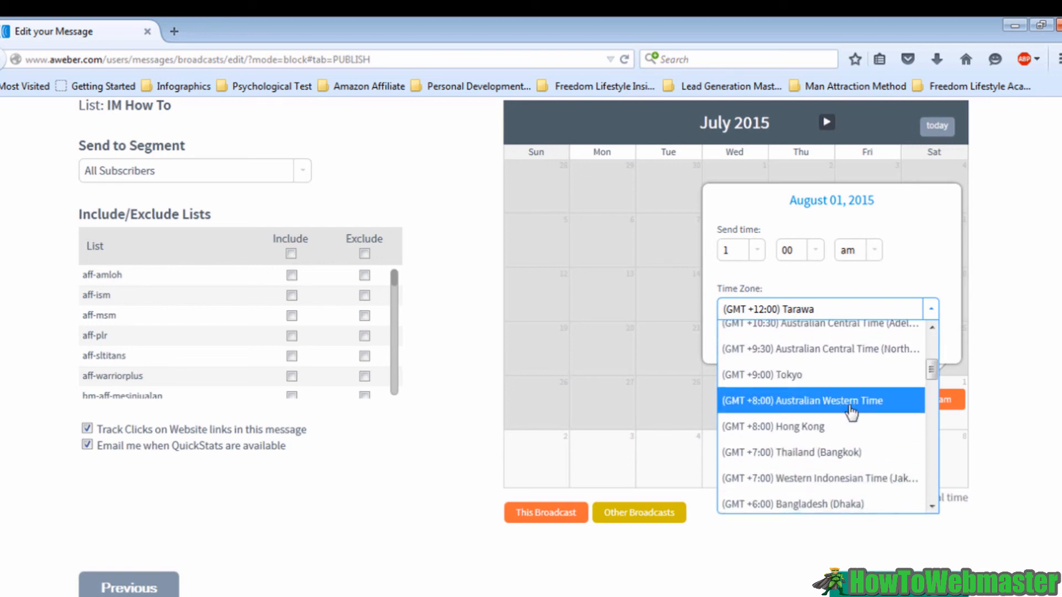
{"action": "scroll", "coordinate": [852, 412], "scroll_direction": "down", "scroll_amount": 5}
{"action": "scroll", "coordinate": [849, 412], "scroll_direction": "down", "scroll_amount": 6}
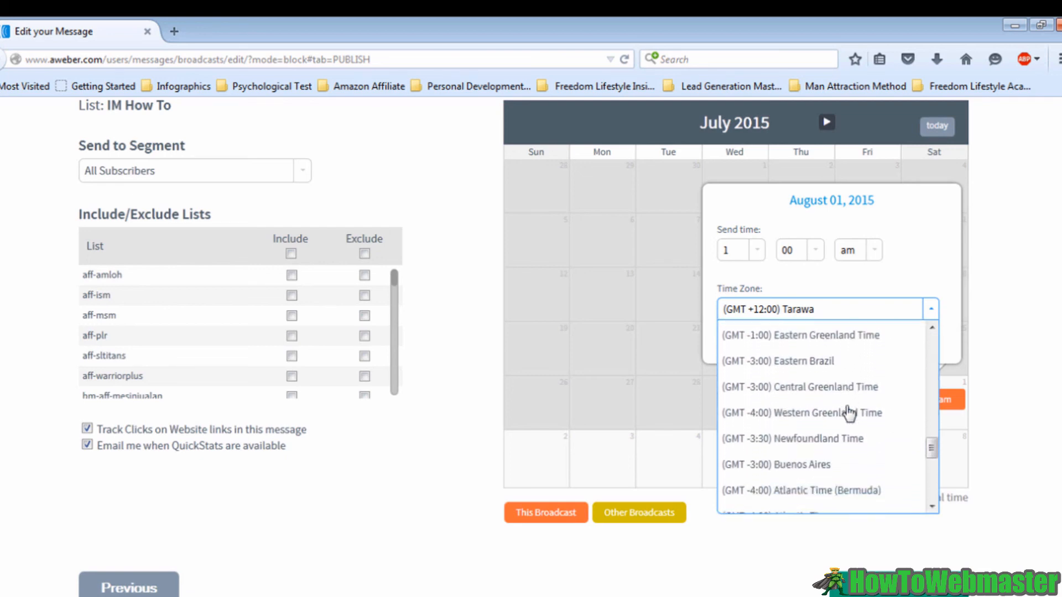
{"action": "left_click", "coordinate": [804, 359]}
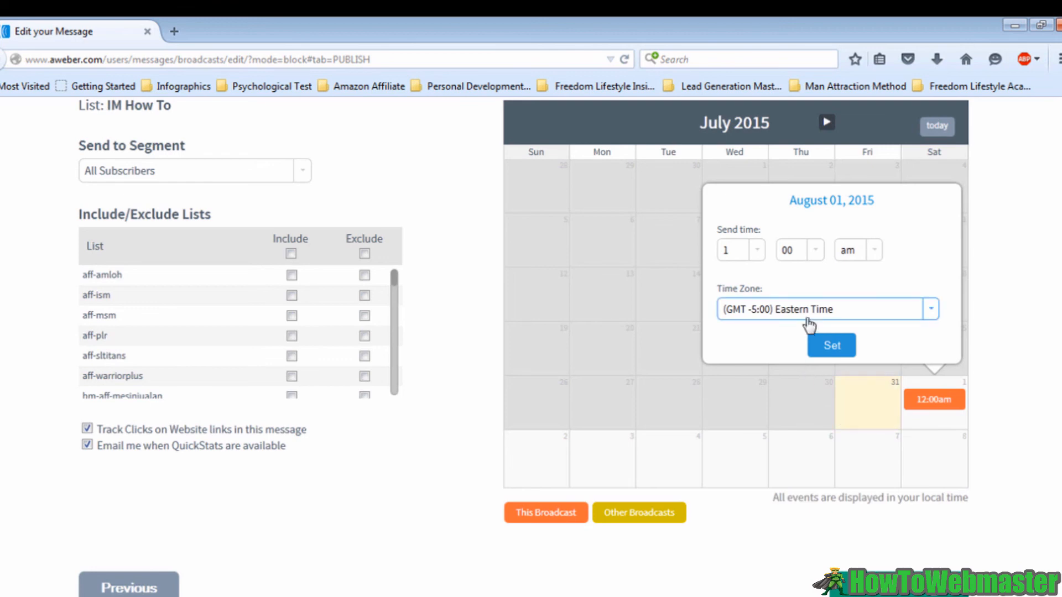
Set the send time to 9:00 am and confirm the scheduled time
{"action": "left_click", "coordinate": [756, 250]}
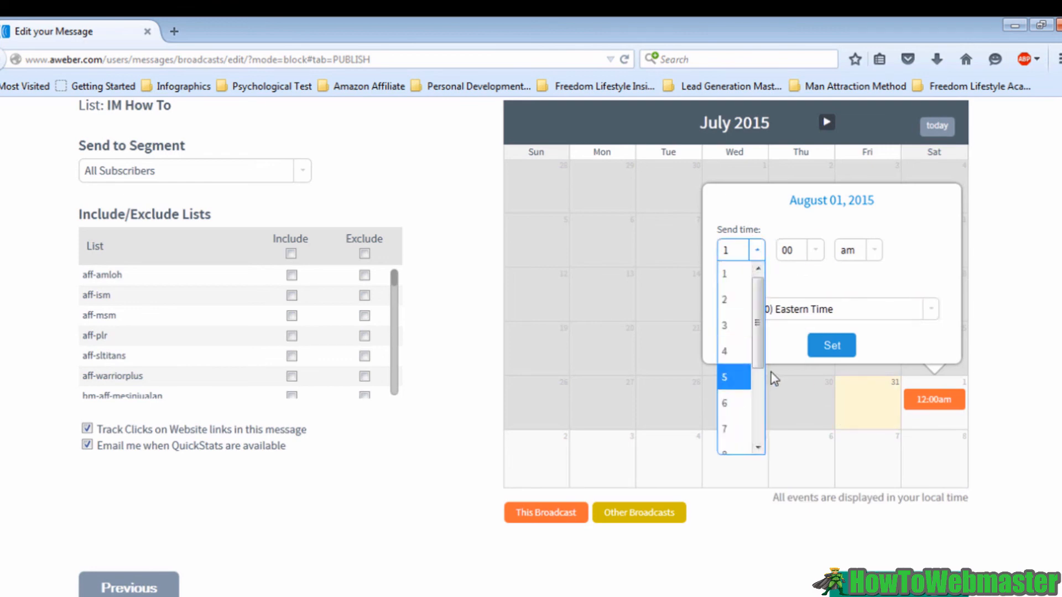
{"action": "left_click_drag", "start_coordinate": [758, 362], "coordinate": [759, 391]}
{"action": "left_click", "coordinate": [726, 421]}
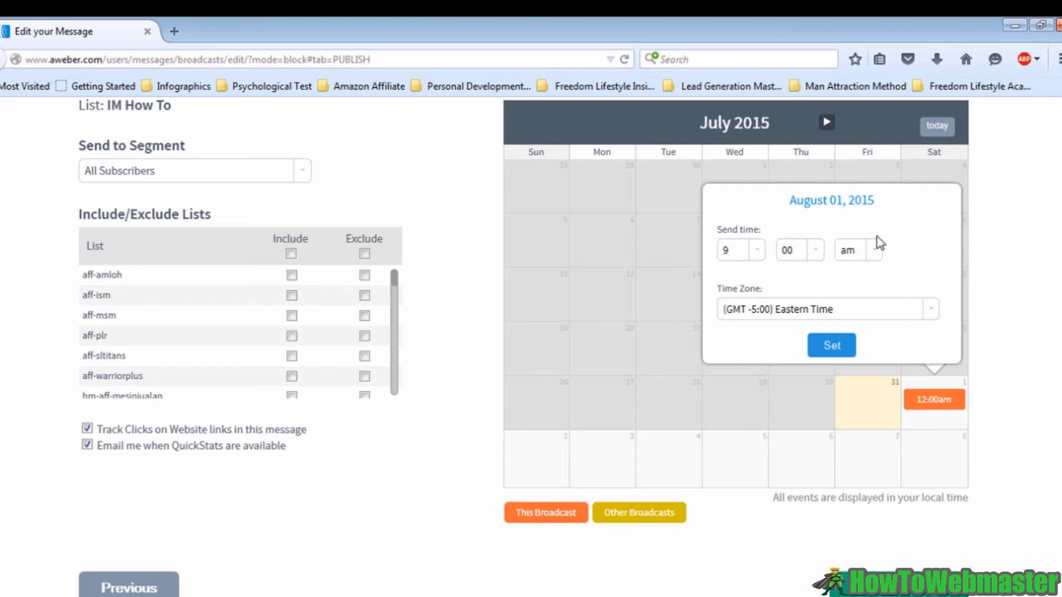
{"action": "left_click", "coordinate": [826, 347]}
Schedule and queue the broadcast for sending
{"action": "scroll", "coordinate": [813, 463], "scroll_direction": "down", "scroll_amount": 5}
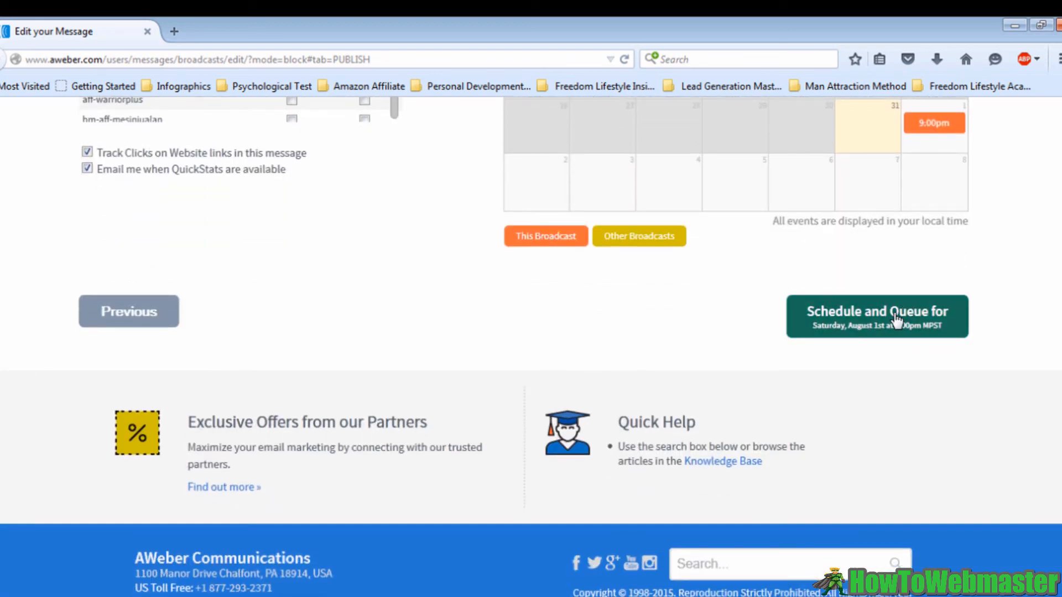
{"action": "left_click", "coordinate": [896, 320]}
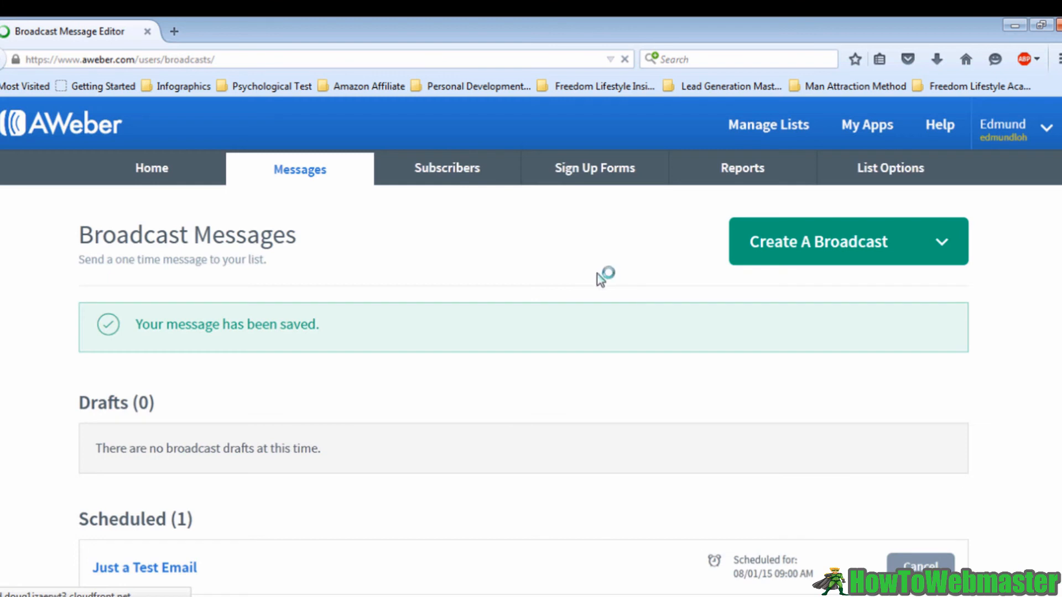